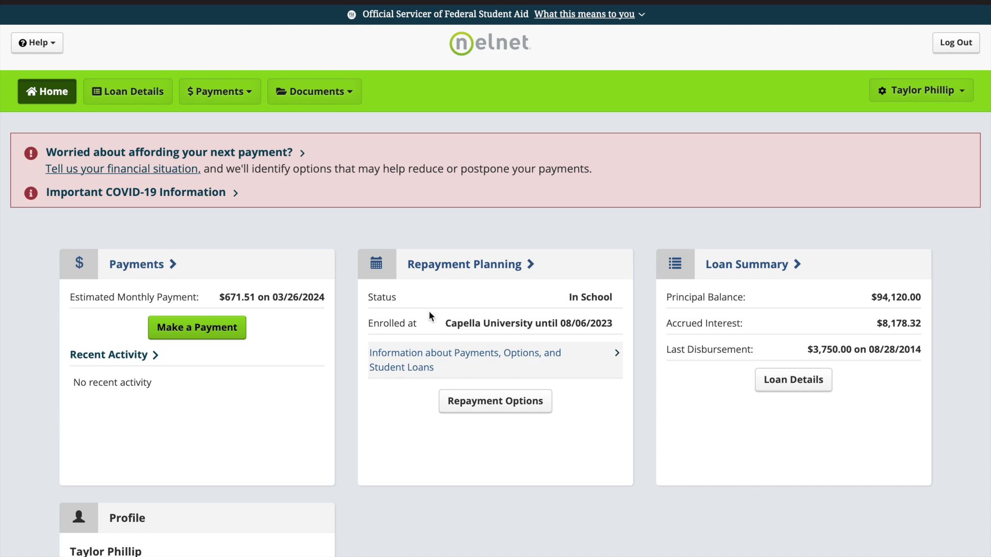
Open the loan details and expand the list of loan groups.
click(151, 105)
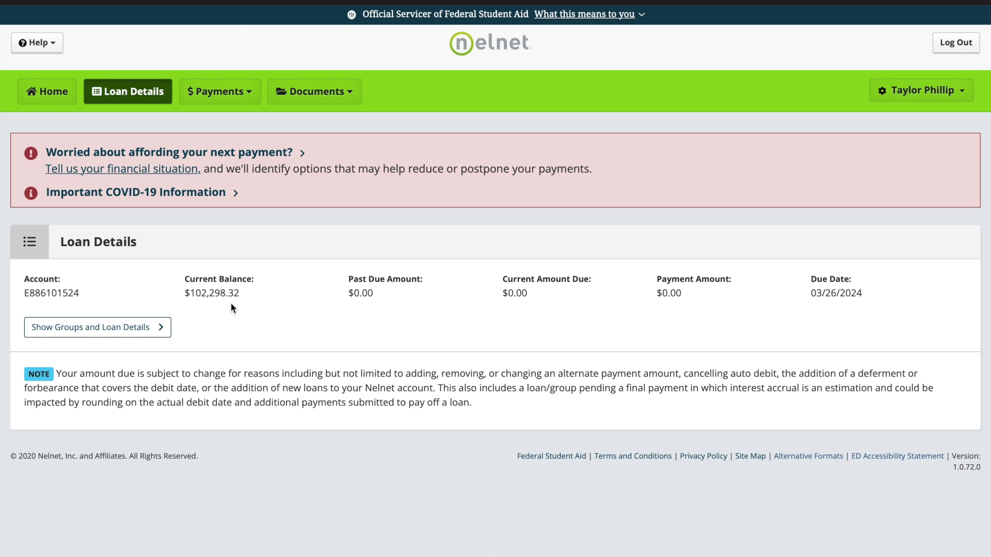
click(164, 329)
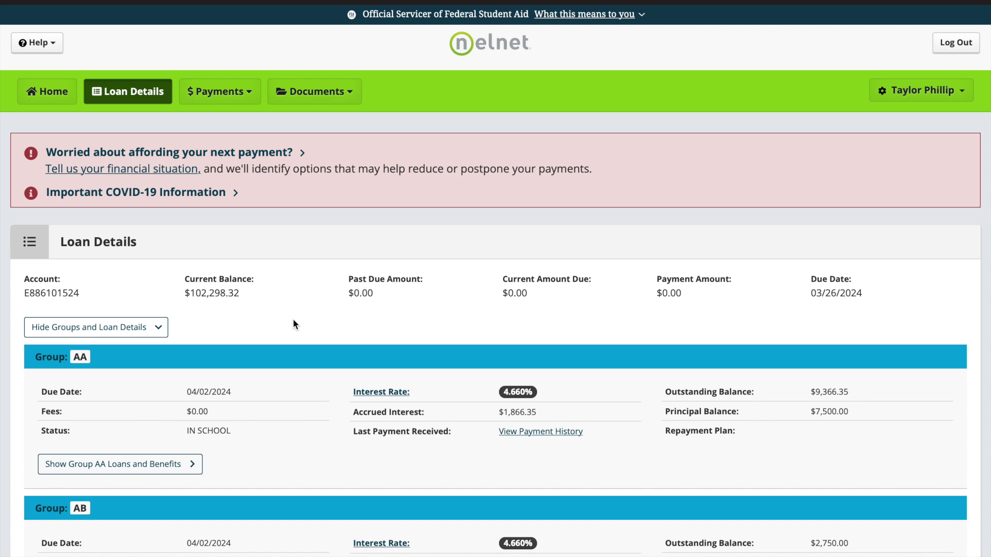
Examine the interest rate, accrued interest and outstanding balance of each loan group from AA to AL.
scroll(293, 320, down, 3)
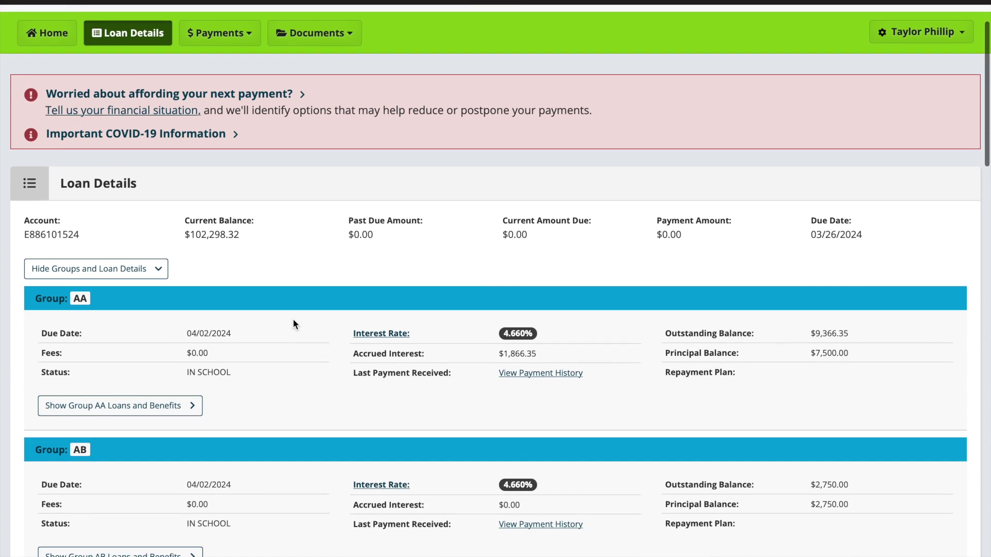
scroll(293, 320, down, 2)
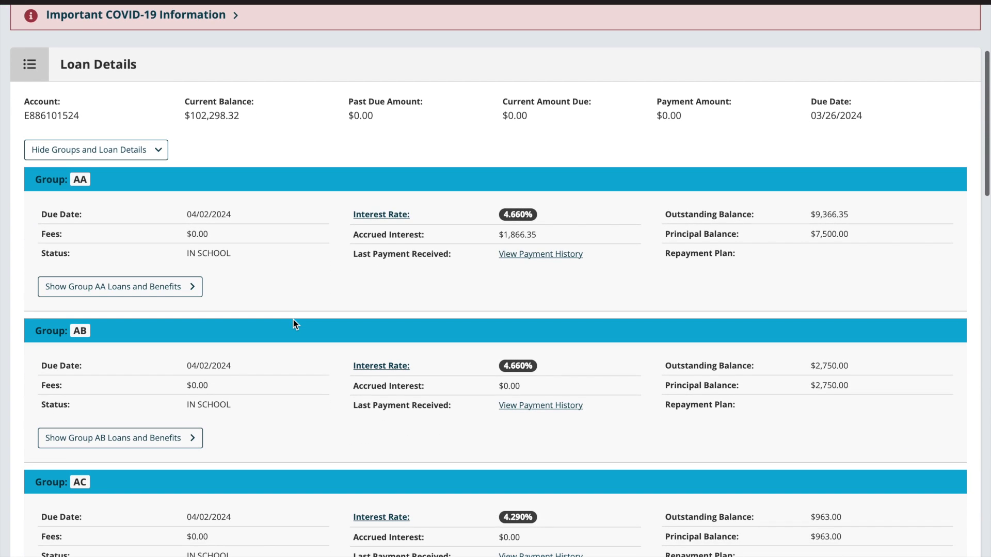
scroll(292, 319, down, 2)
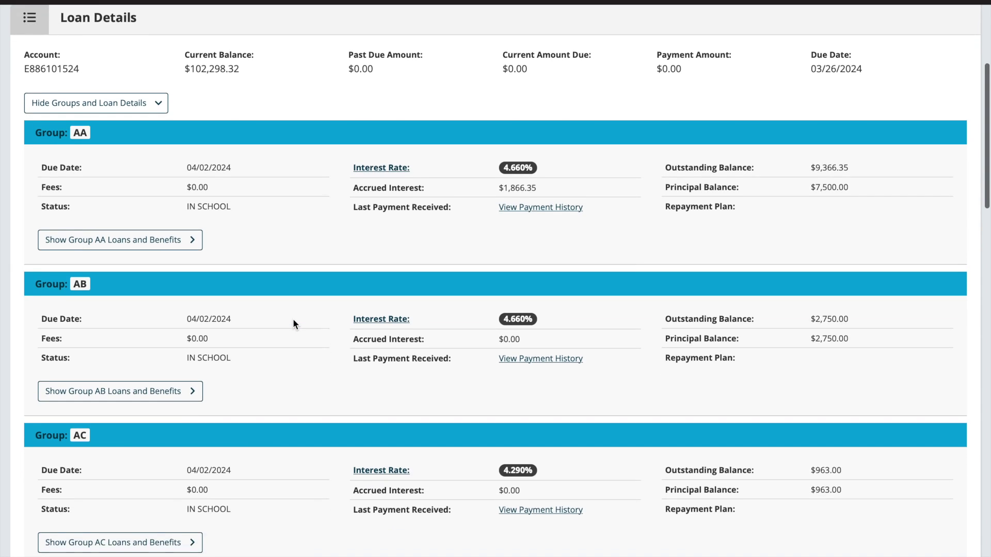
scroll(293, 324, down, 1)
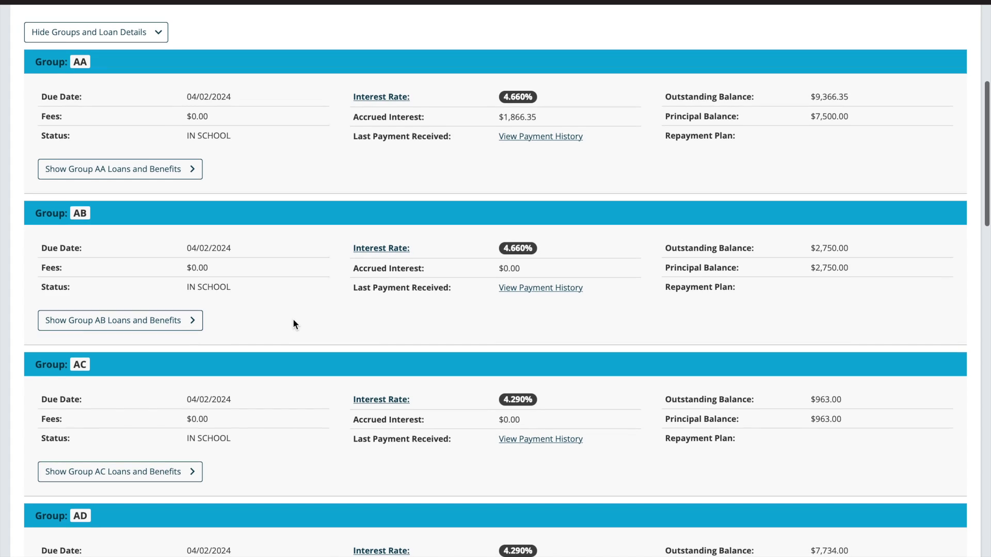
scroll(293, 324, down, 1)
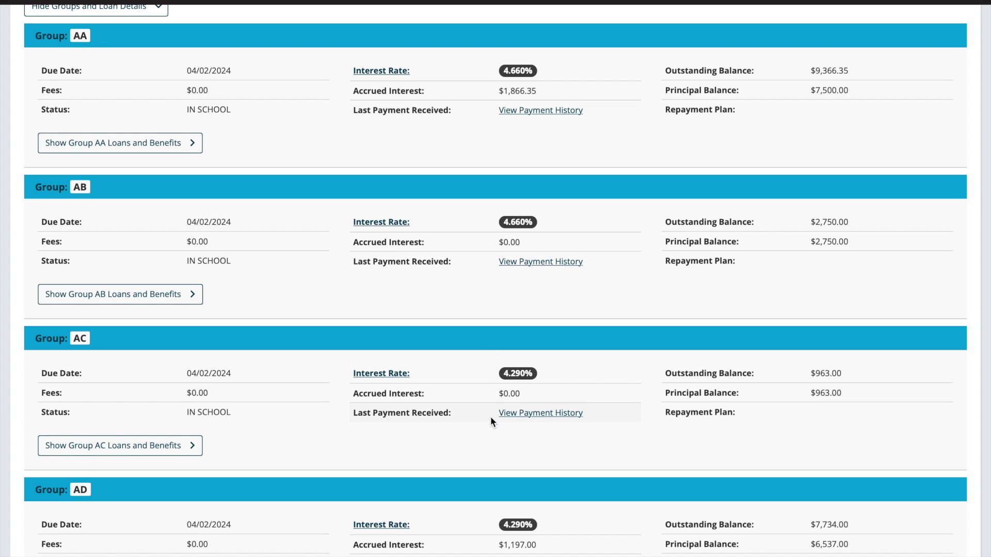
scroll(488, 423, down, 5)
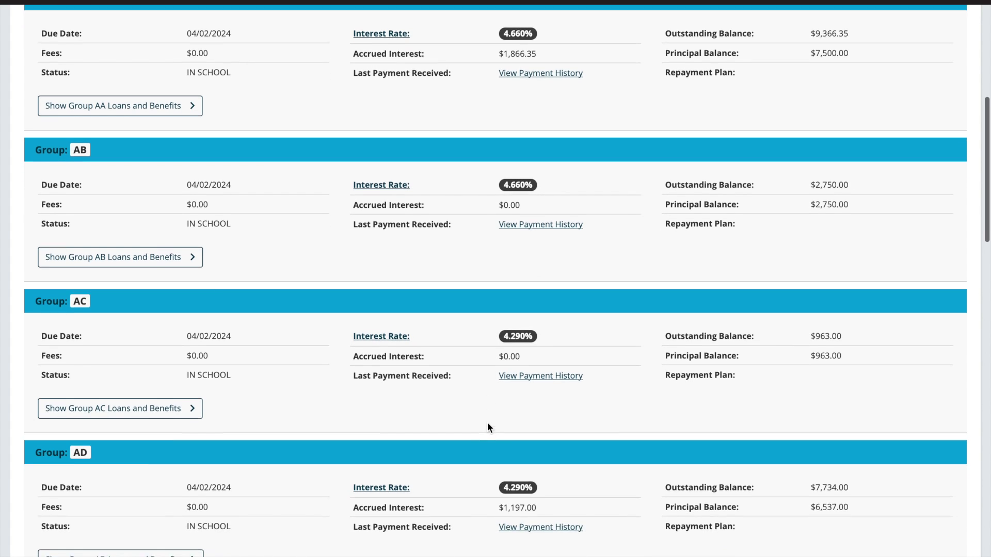
scroll(487, 424, down, 5)
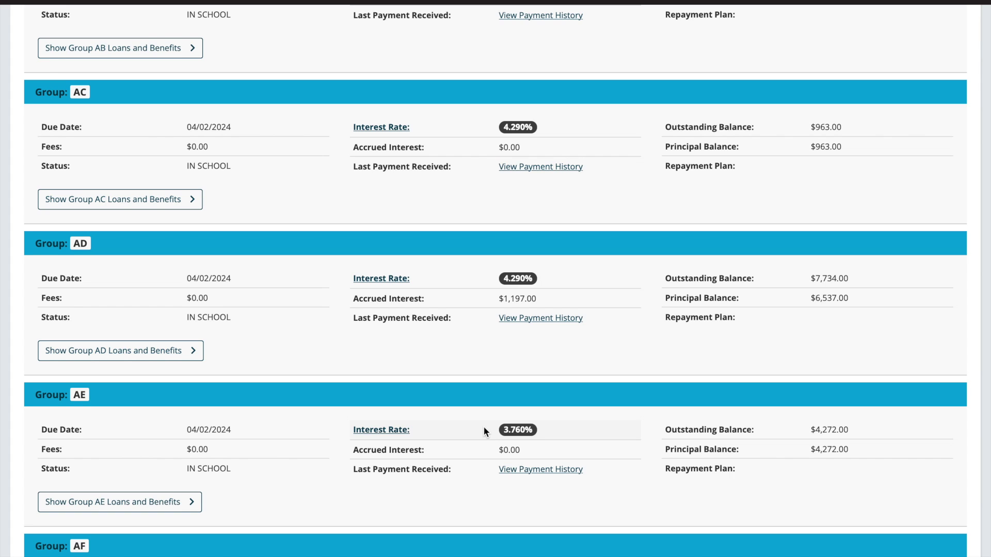
scroll(485, 427, down, 2)
scroll(484, 429, down, 2)
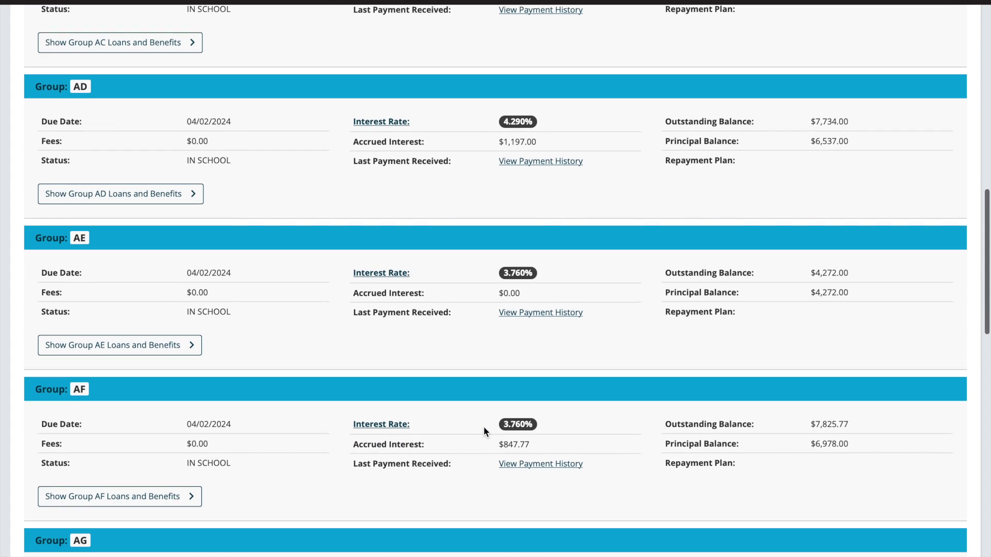
scroll(484, 428, down, 3)
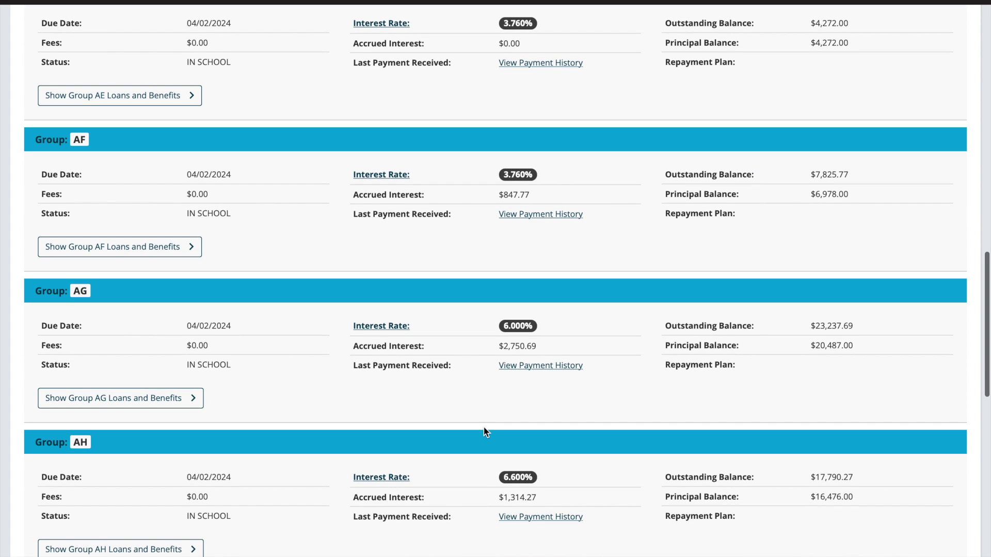
scroll(485, 432, down, 3)
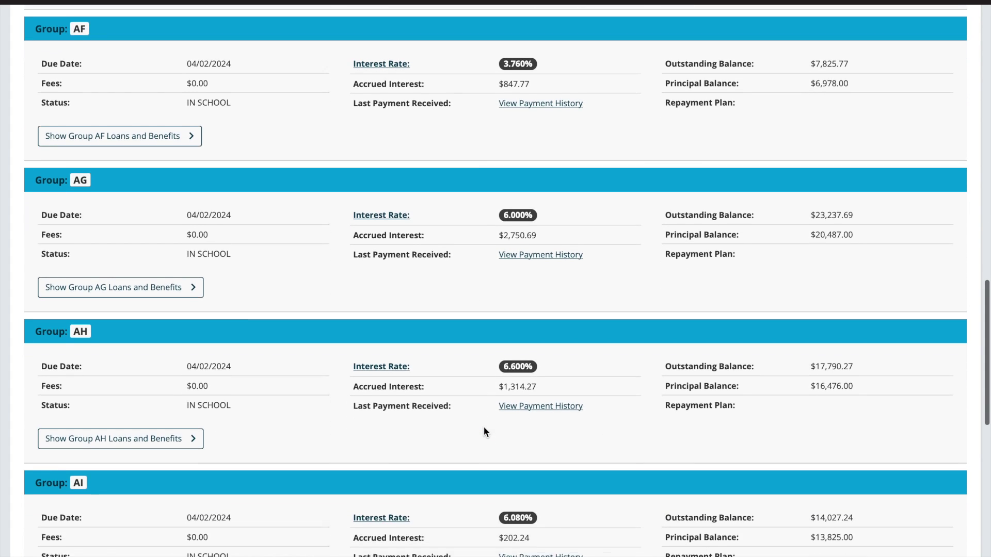
scroll(485, 432, down, 1)
scroll(484, 431, down, 1)
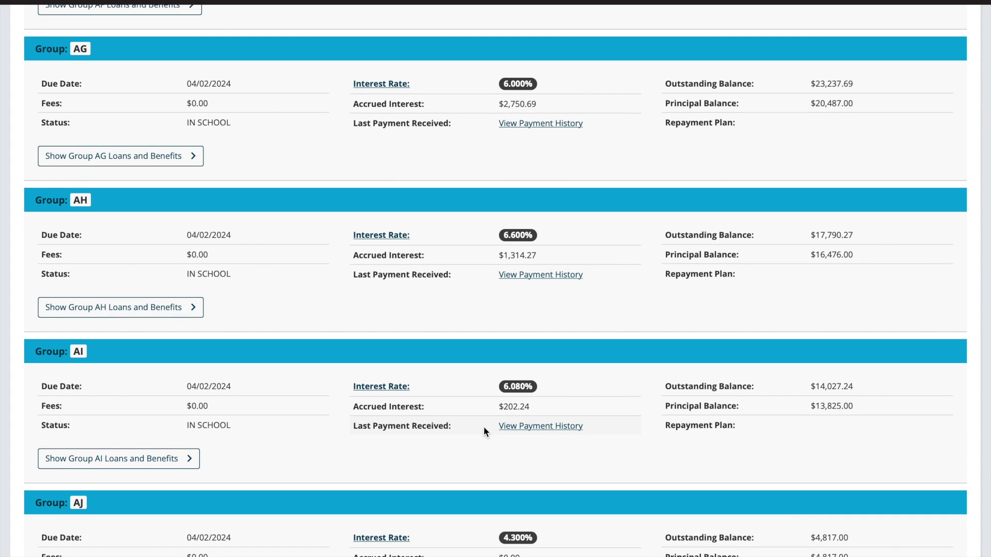
scroll(484, 428, down, 2)
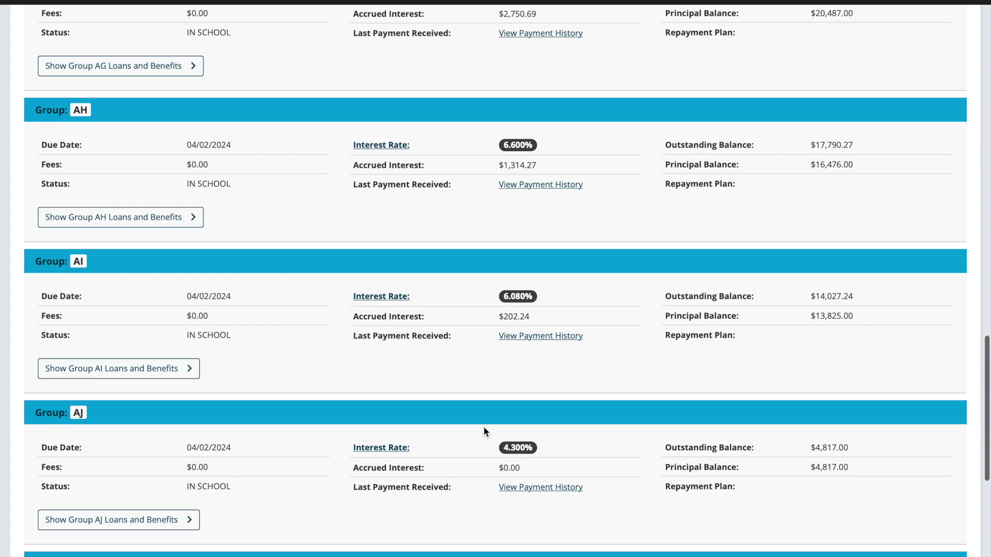
scroll(484, 431, down, 3)
scroll(484, 432, down, 2)
scroll(484, 432, down, 1)
scroll(484, 427, down, 3)
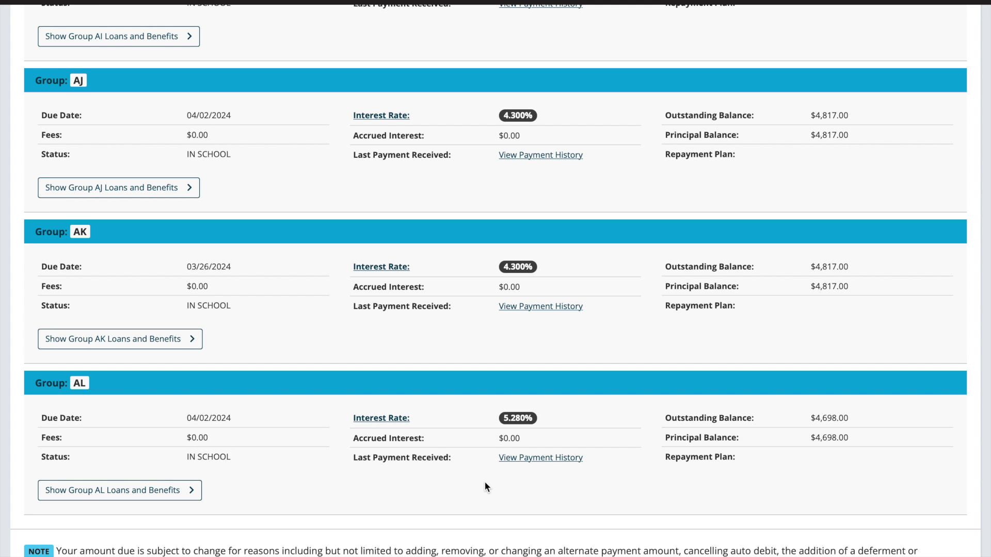
scroll(484, 484, up, 12)
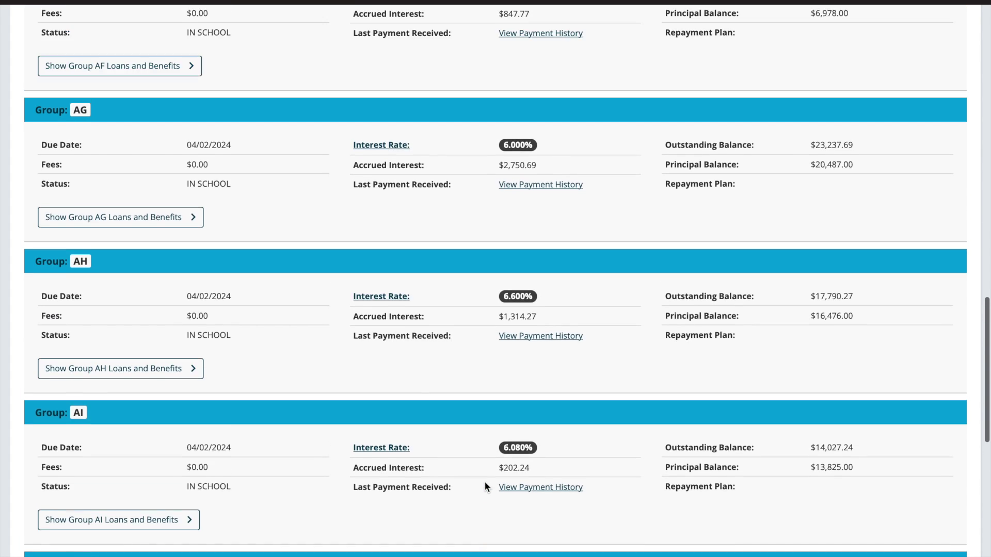
scroll(484, 484, up, 12)
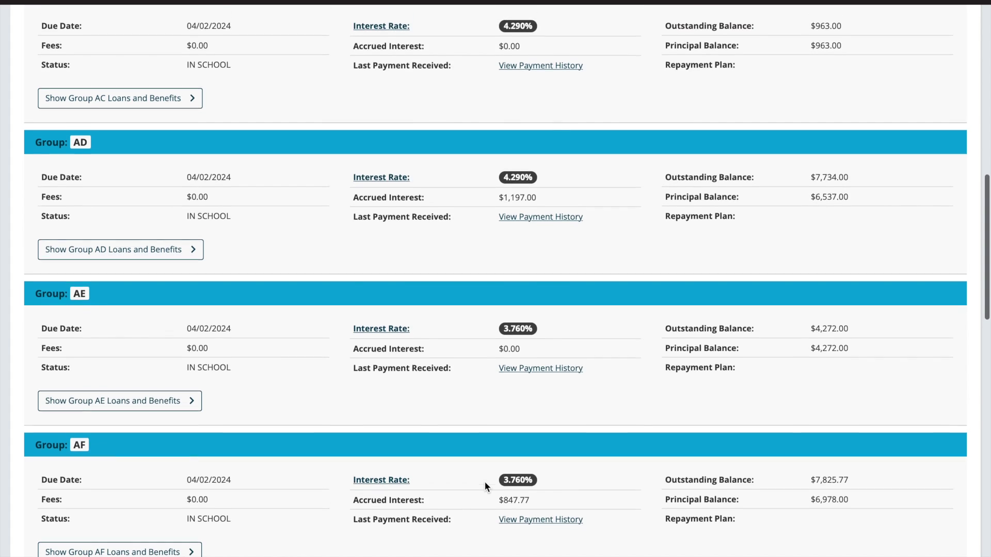
scroll(484, 483, up, 9)
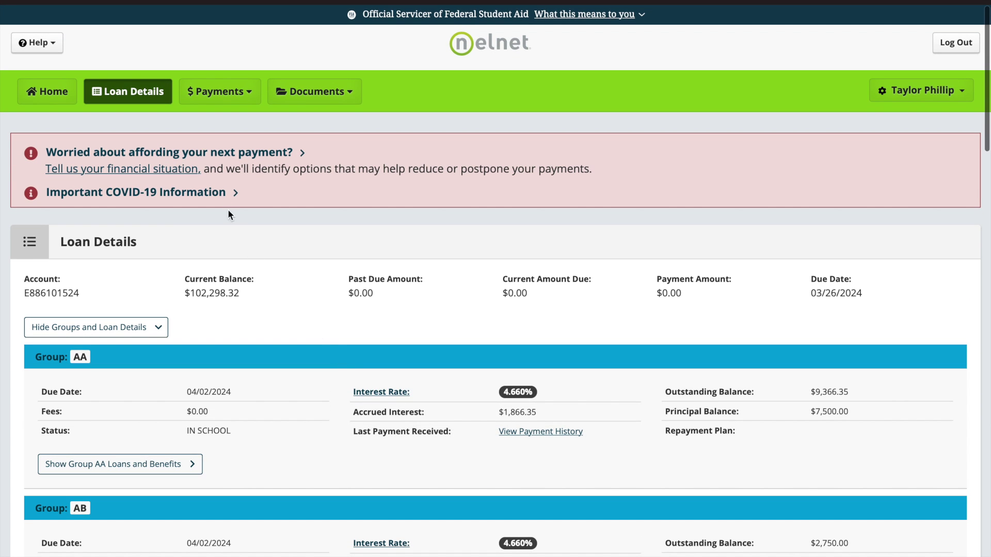
Start a one-time payment and switch the payment allocation from the whole account to individual loan groups.
click(228, 96)
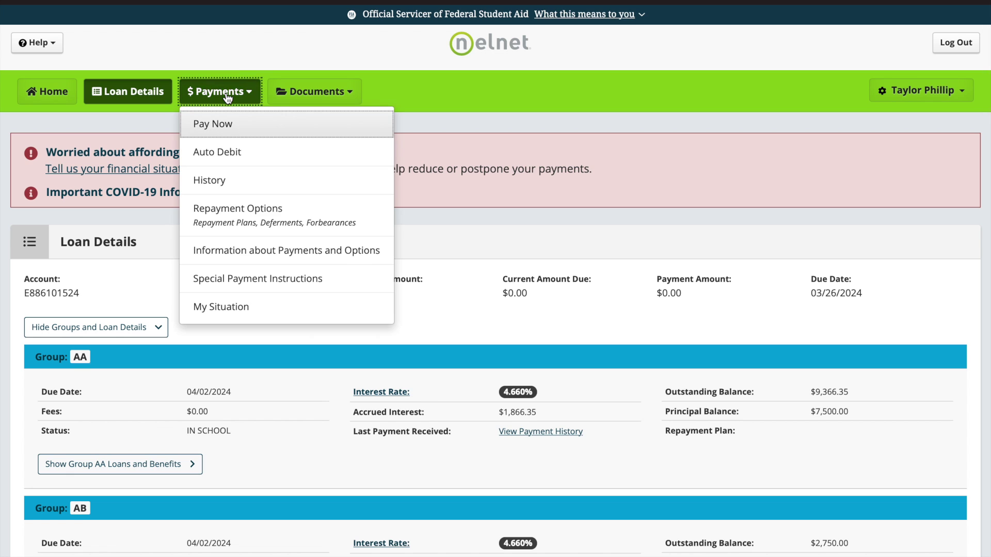
click(222, 127)
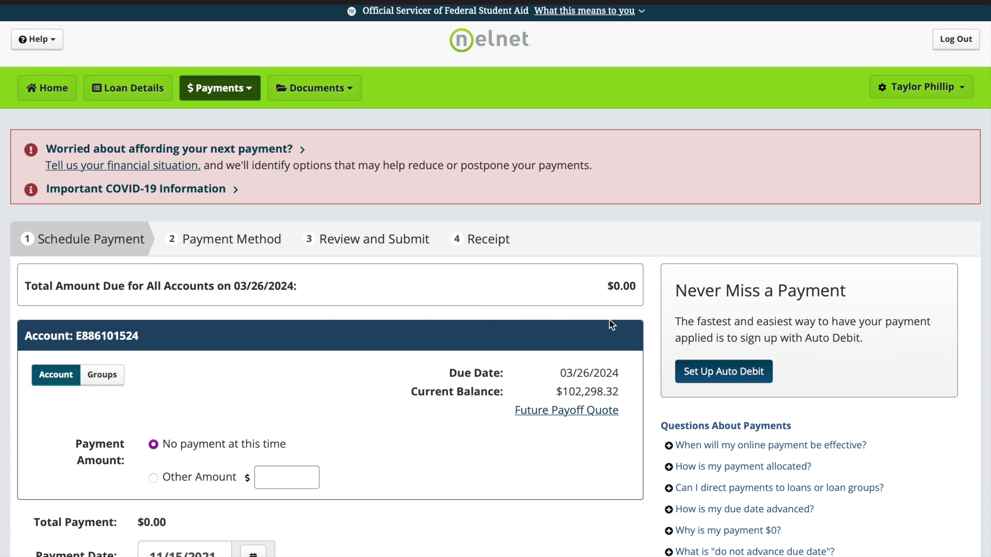
scroll(633, 324, down, 3)
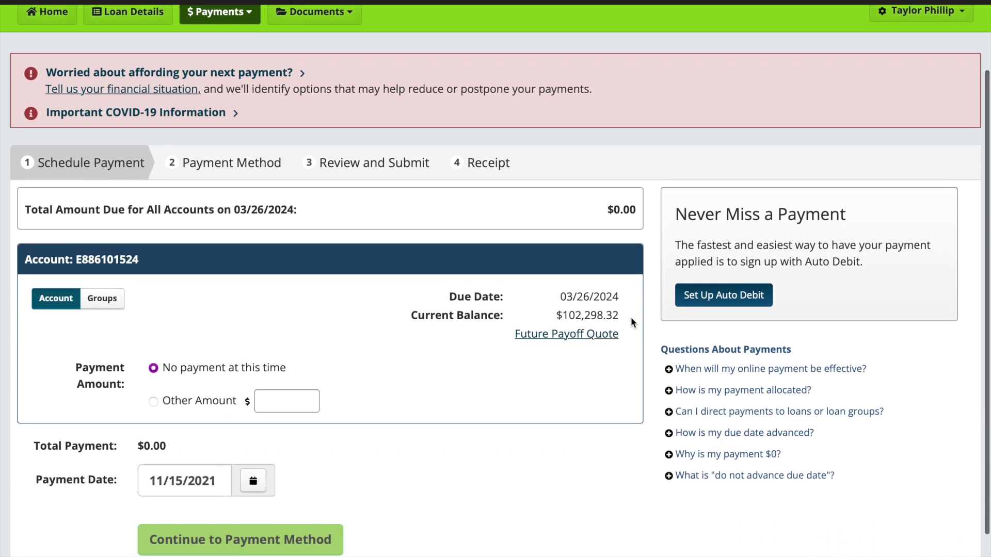
scroll(631, 318, down, 1)
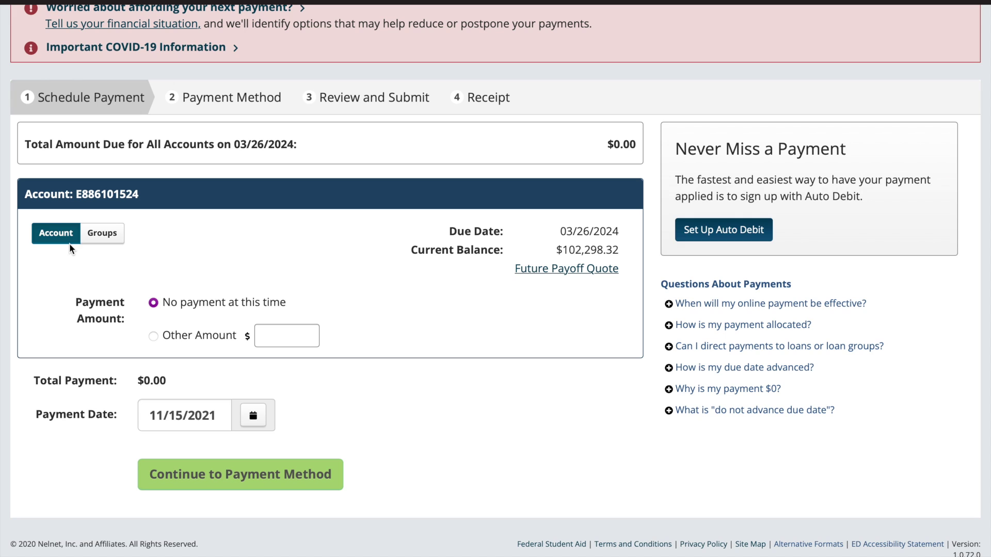
click(116, 242)
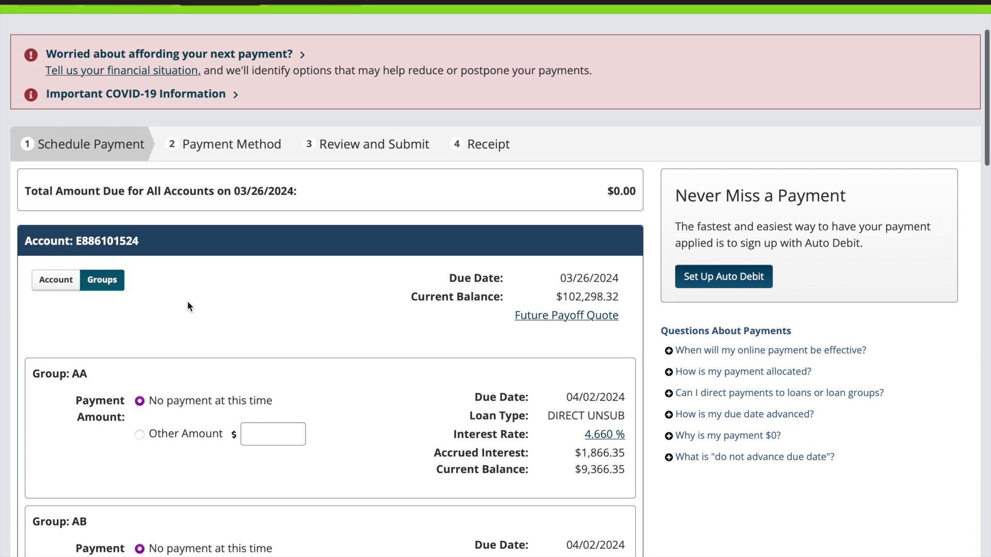
Compare the loan types, interest rates and current balances of the groups on the payment form.
scroll(187, 306, down, 2)
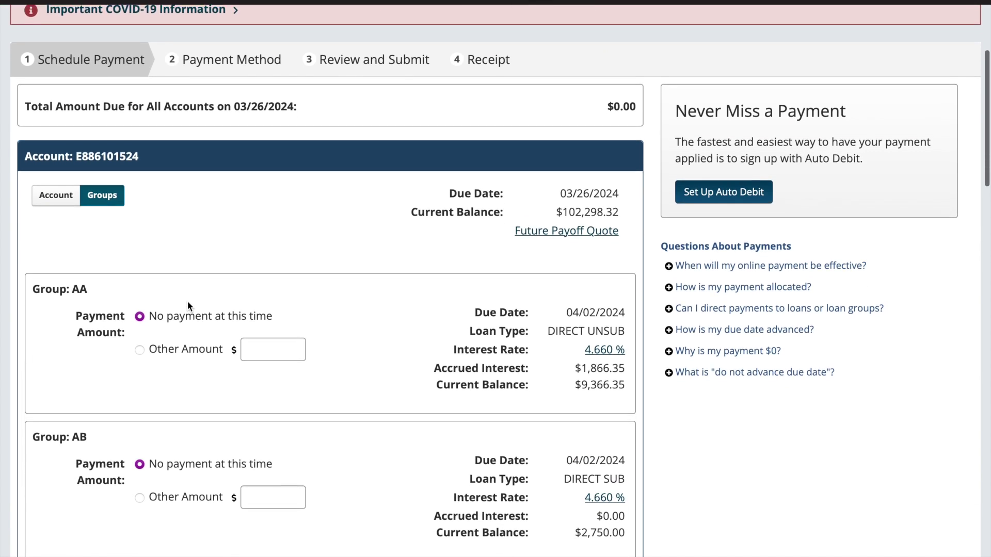
scroll(188, 305, down, 3)
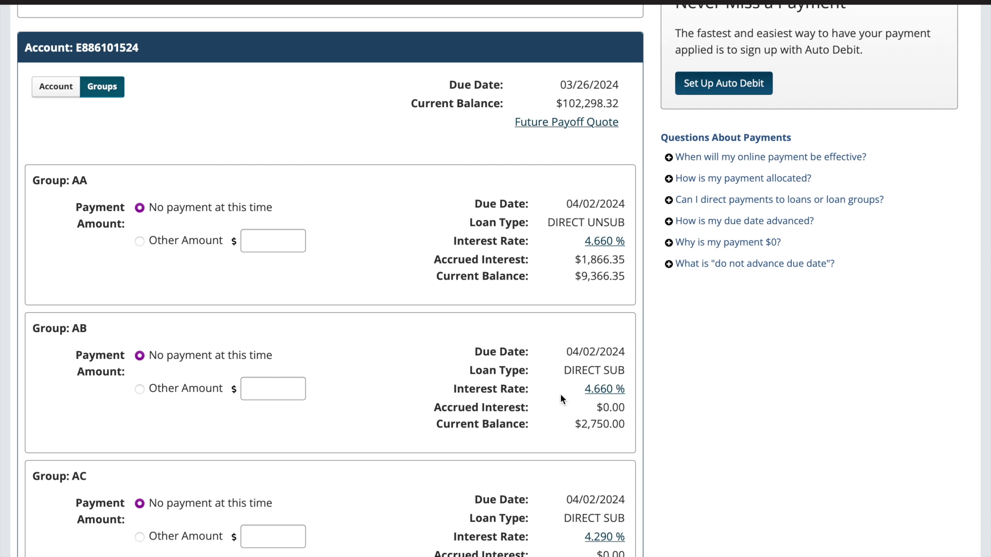
scroll(561, 399, down, 4)
scroll(563, 399, down, 2)
scroll(562, 399, down, 3)
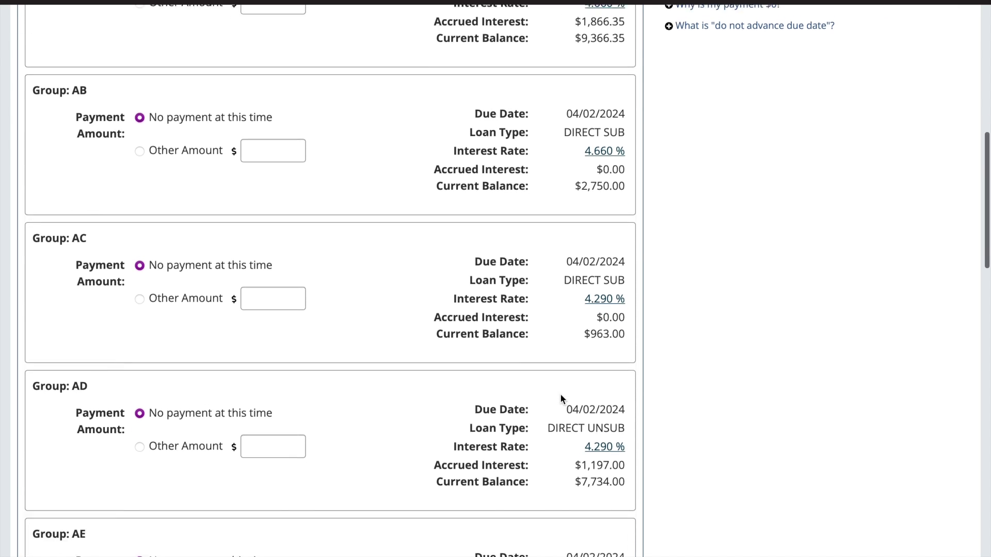
scroll(561, 399, down, 3)
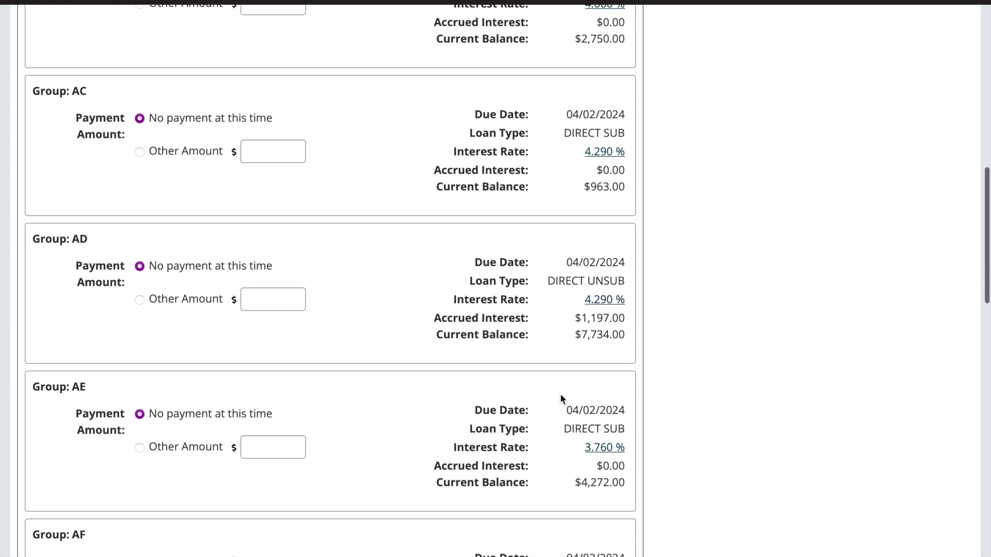
scroll(561, 398, down, 6)
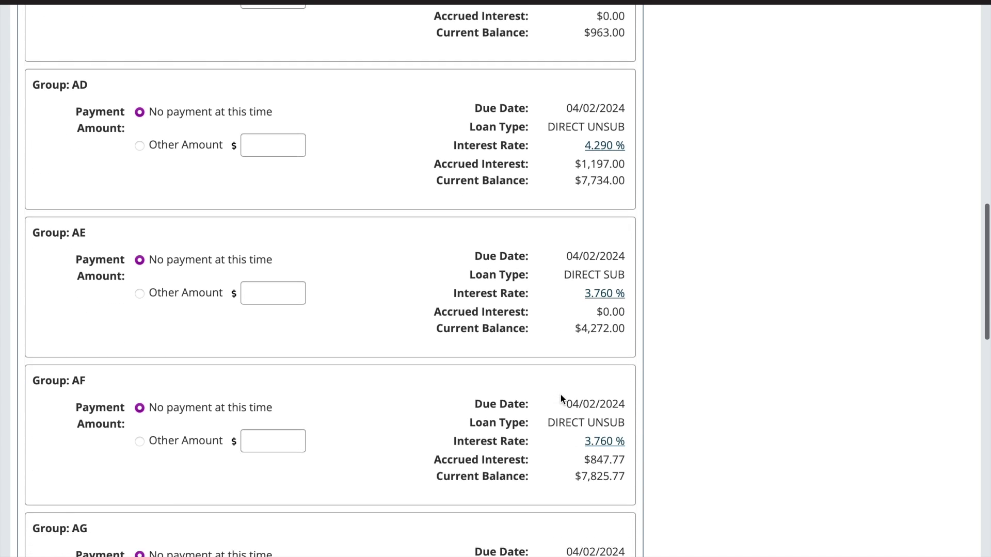
scroll(561, 397, down, 2)
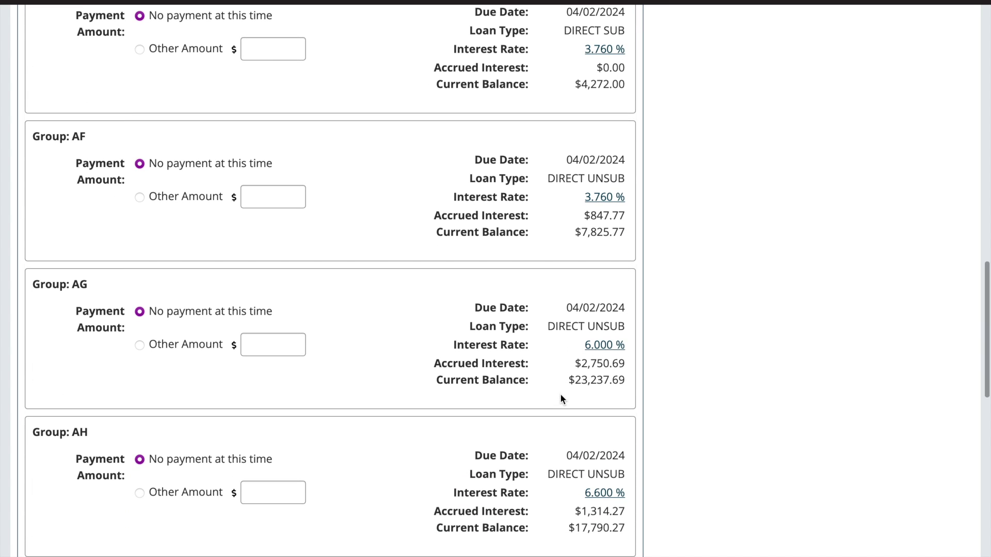
scroll(561, 399, down, 2)
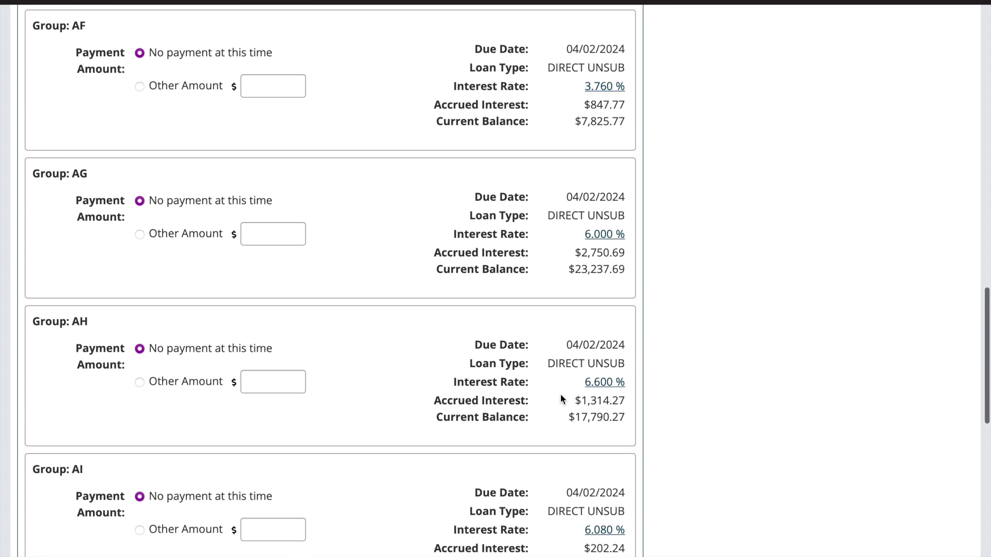
scroll(561, 398, up, 15)
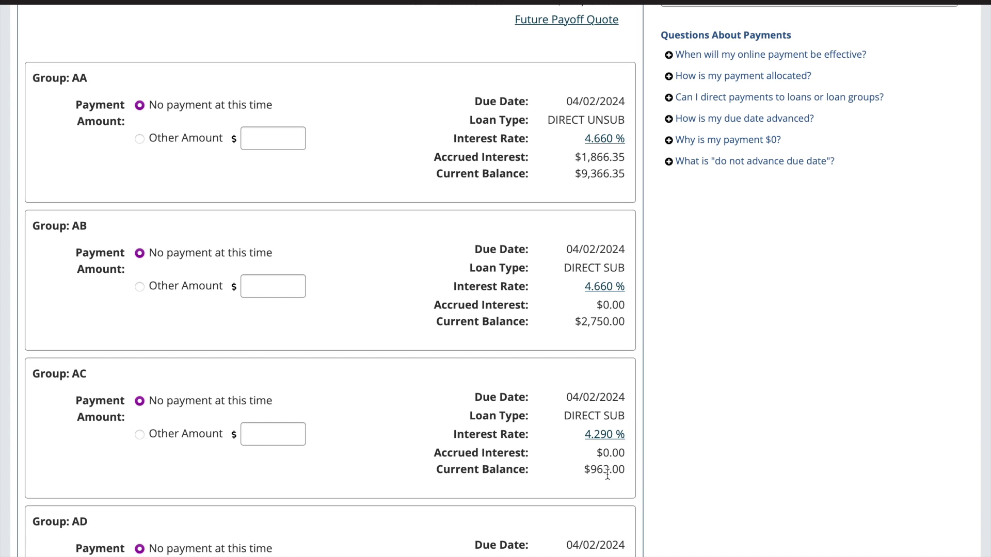
Set a custom payment amount of $500.00 for loan group AC.
scroll(629, 473, down, 1)
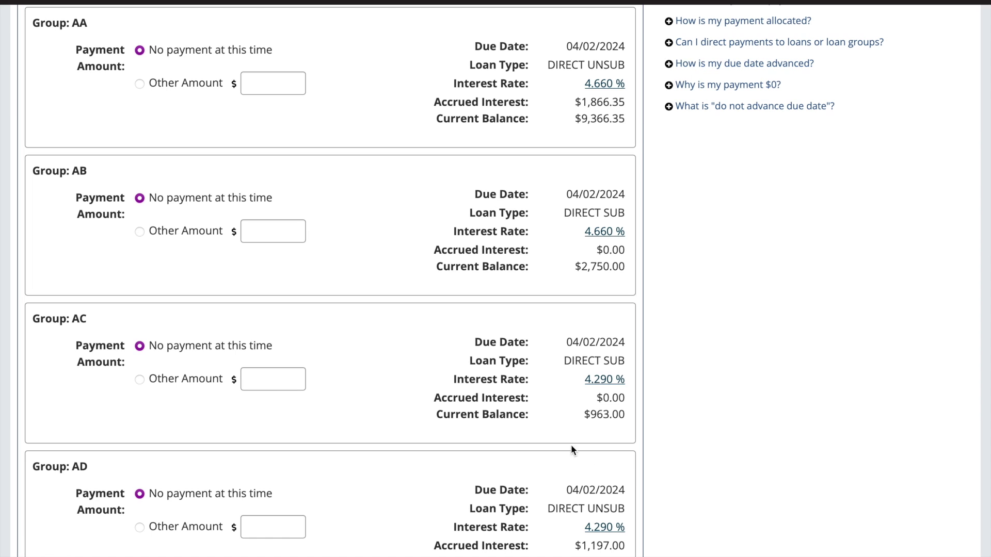
click(140, 380)
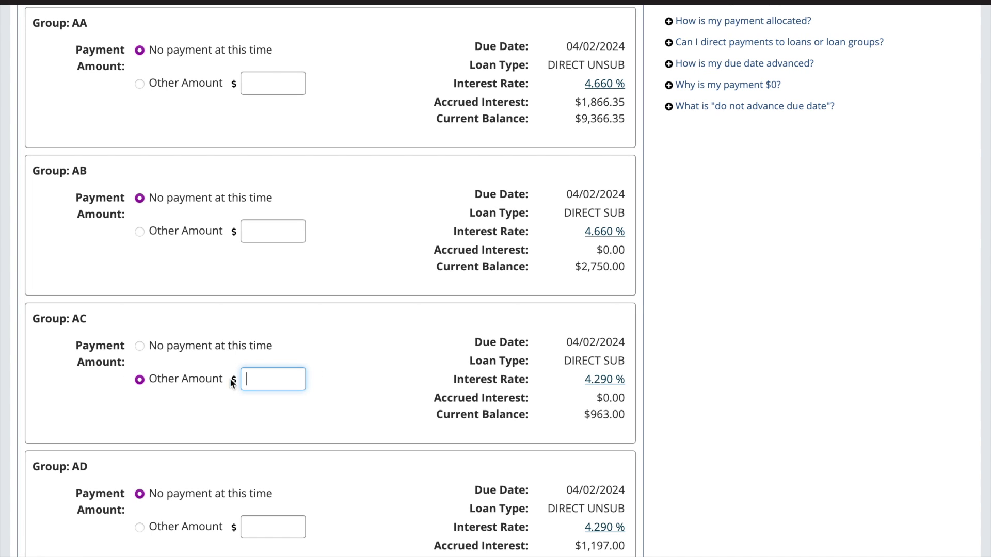
text(500.00)
click(363, 419)
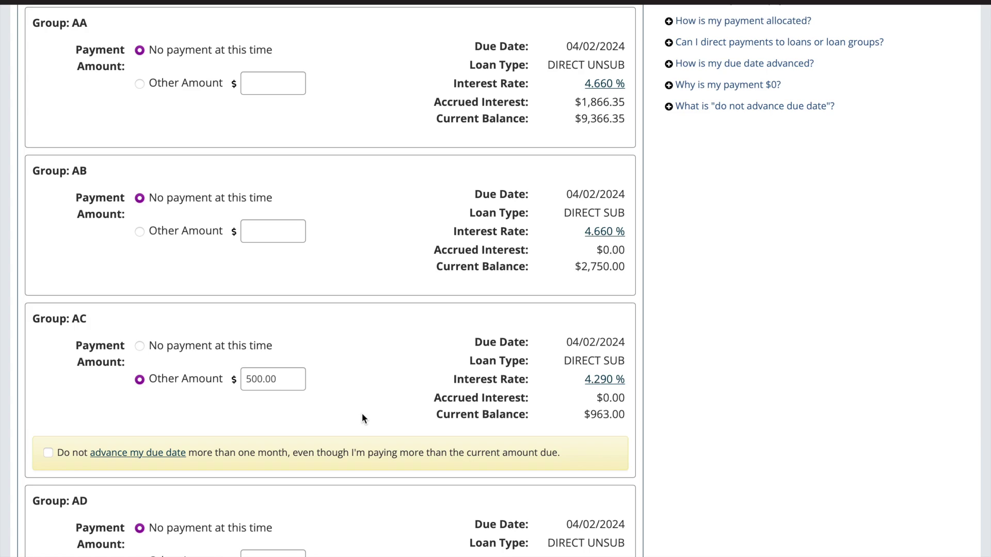
Proceed past scheduling to the payment method and submit the $500.00 payment.
scroll(182, 451, down, 20)
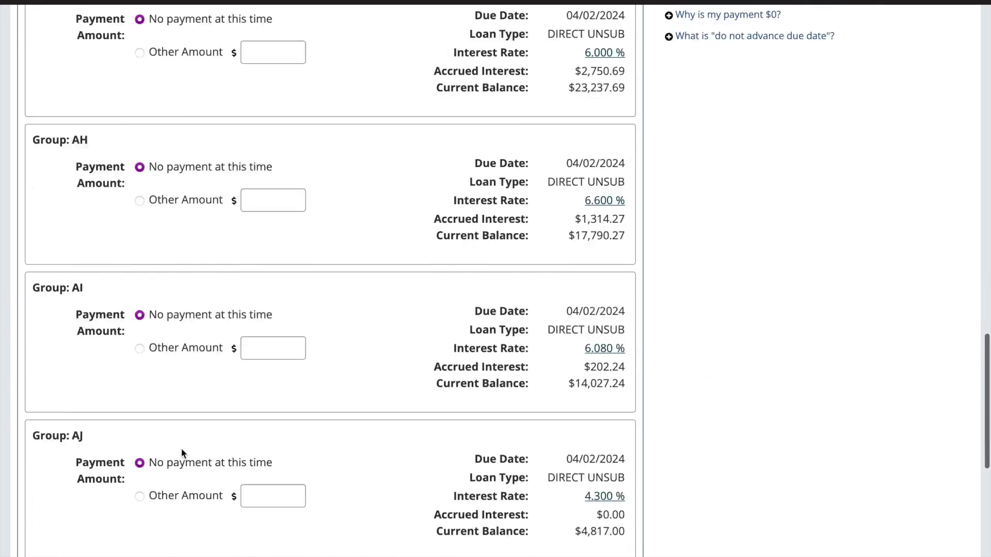
scroll(181, 451, down, 4)
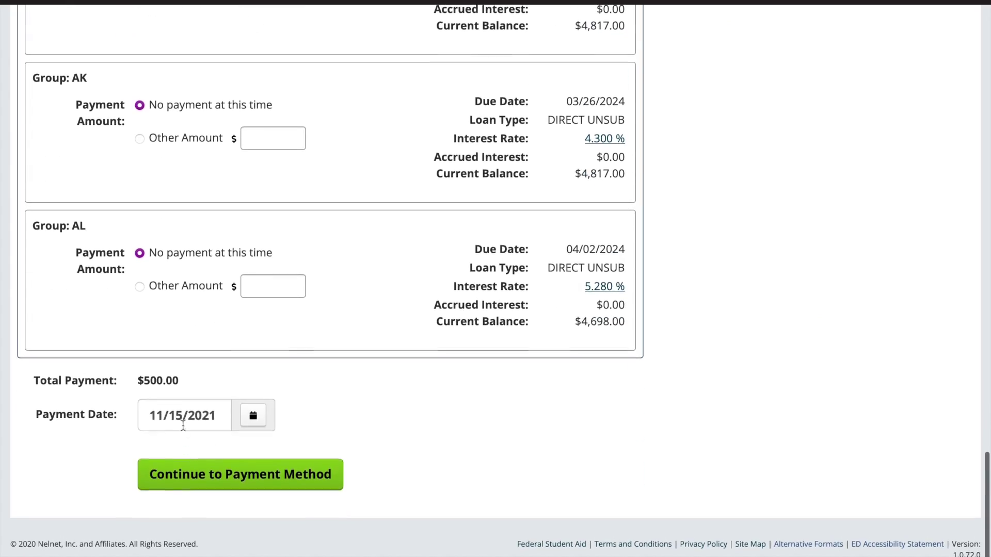
click(236, 468)
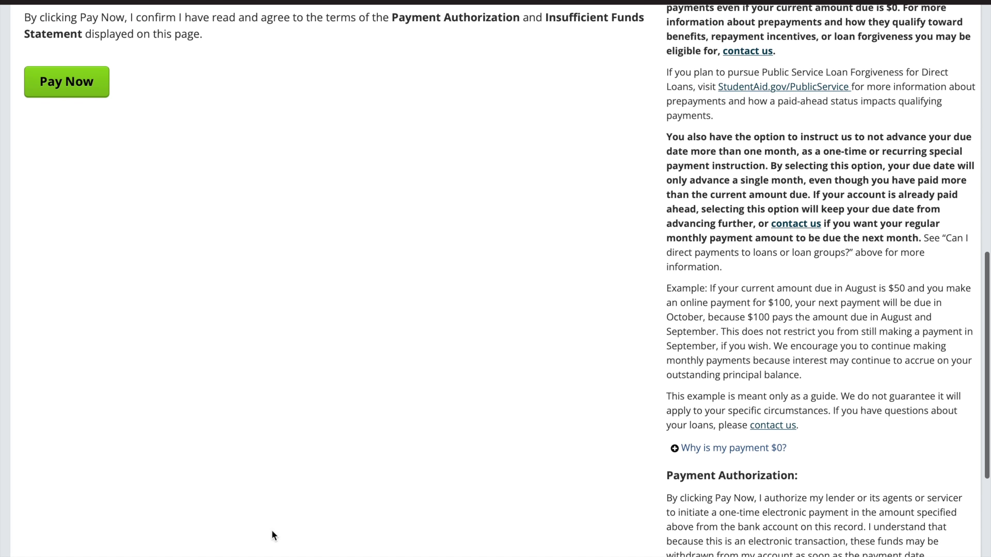
click(83, 86)
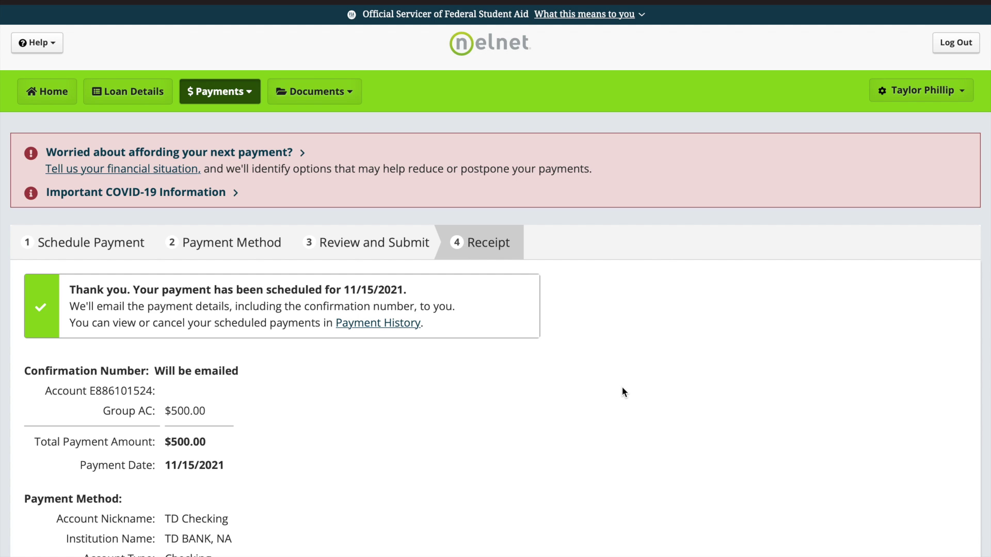
Return from the payment receipt to the loan details.
scroll(622, 392, up, 1)
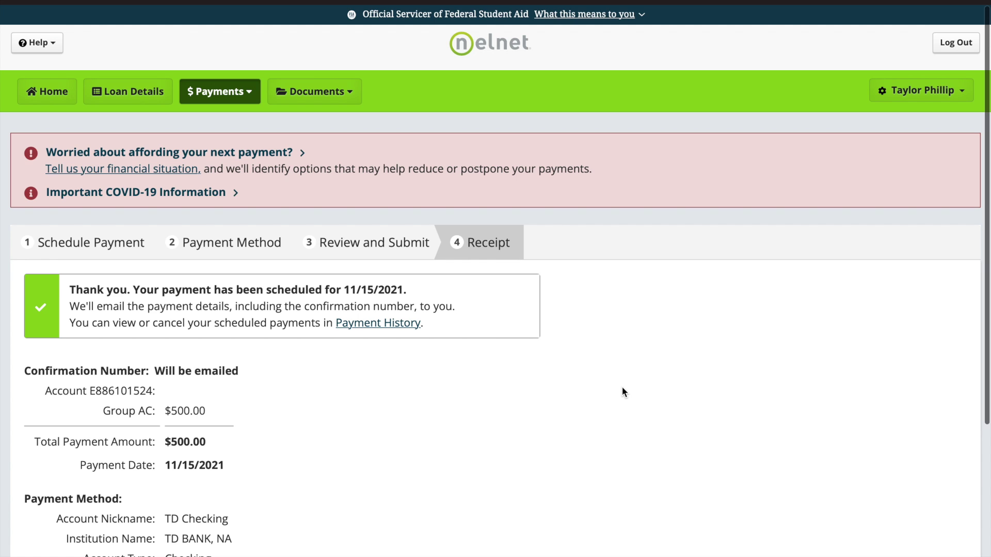
click(108, 100)
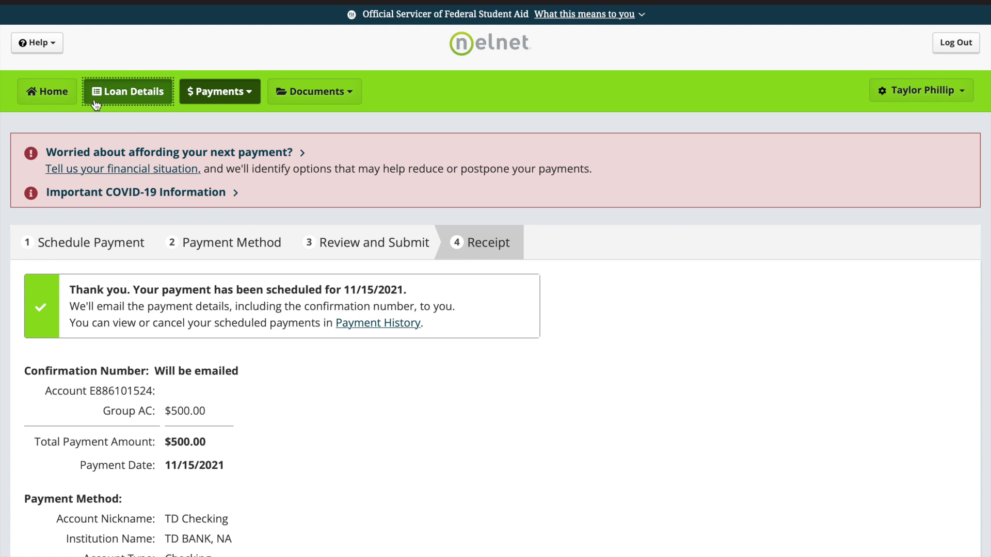